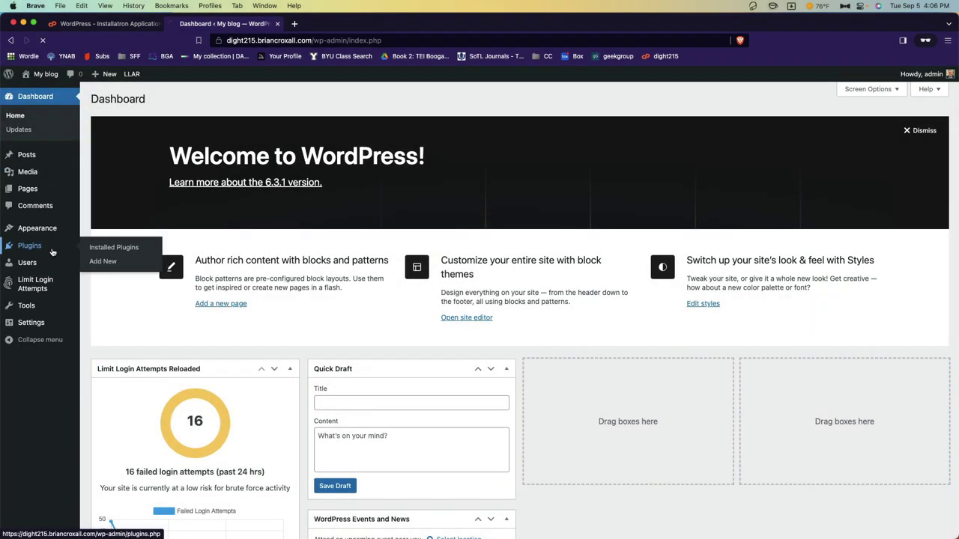
Step: Activate the Akismet Anti-Spam plugin from the Installed Plugins list
left_click(52, 250)
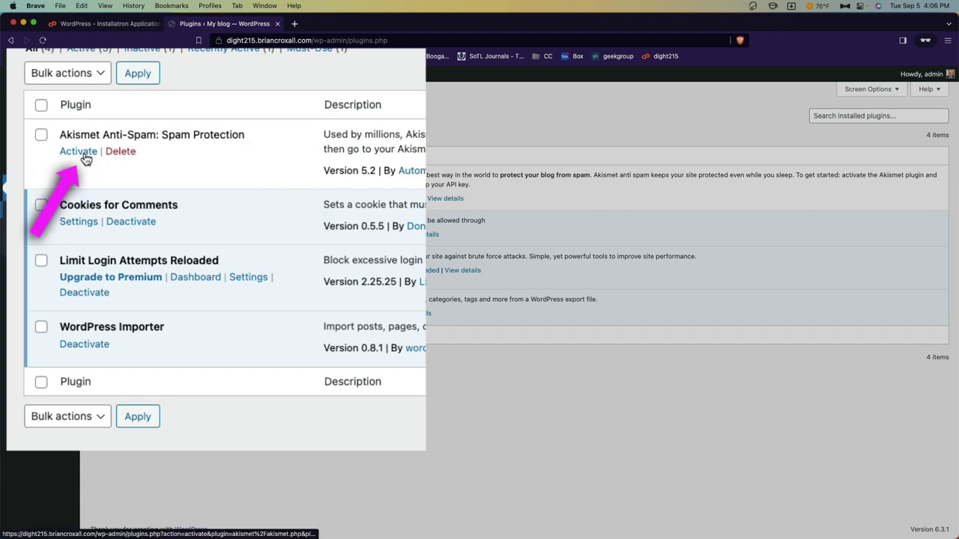
left_click(84, 155)
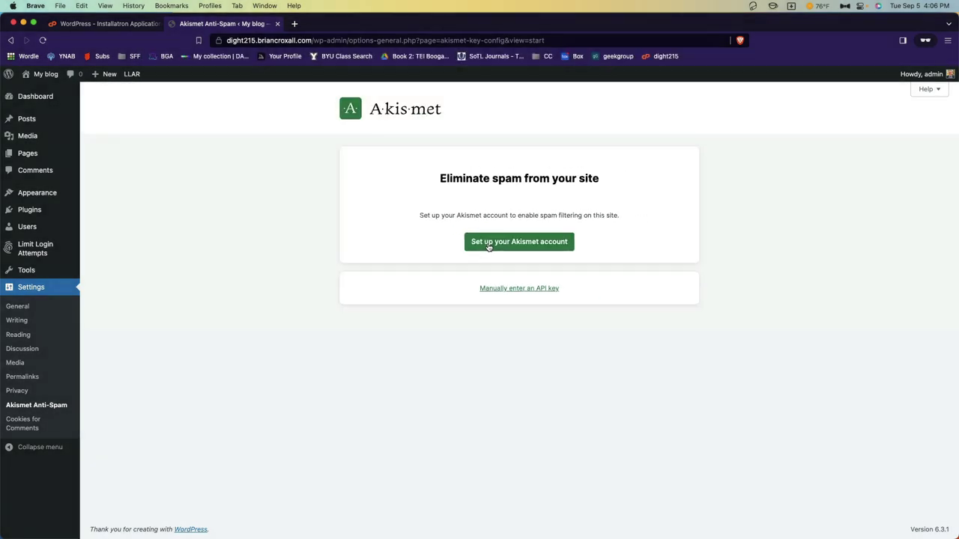
Step: Start Akismet account setup and sign in on akismet.com, entering the WordPress.com account e-mail
left_click(490, 246)
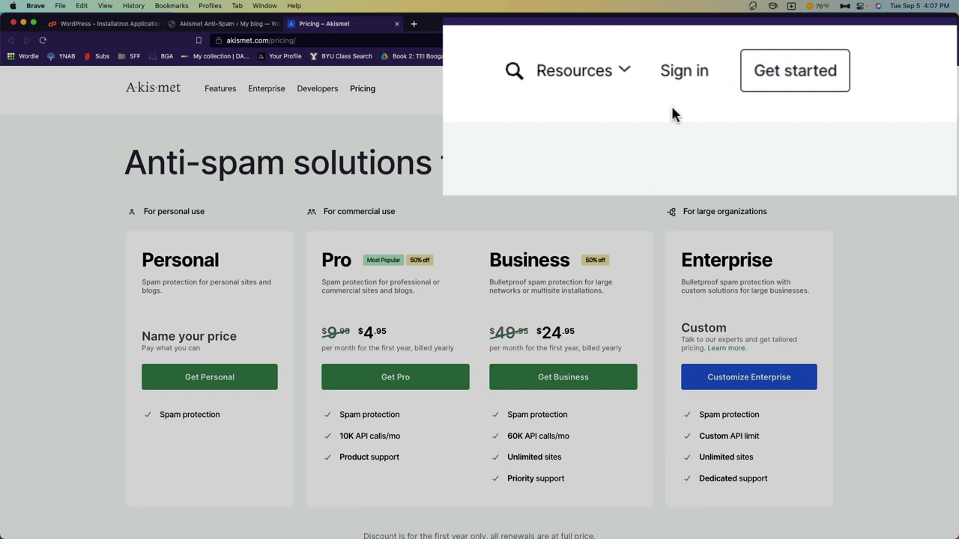
left_click(747, 95)
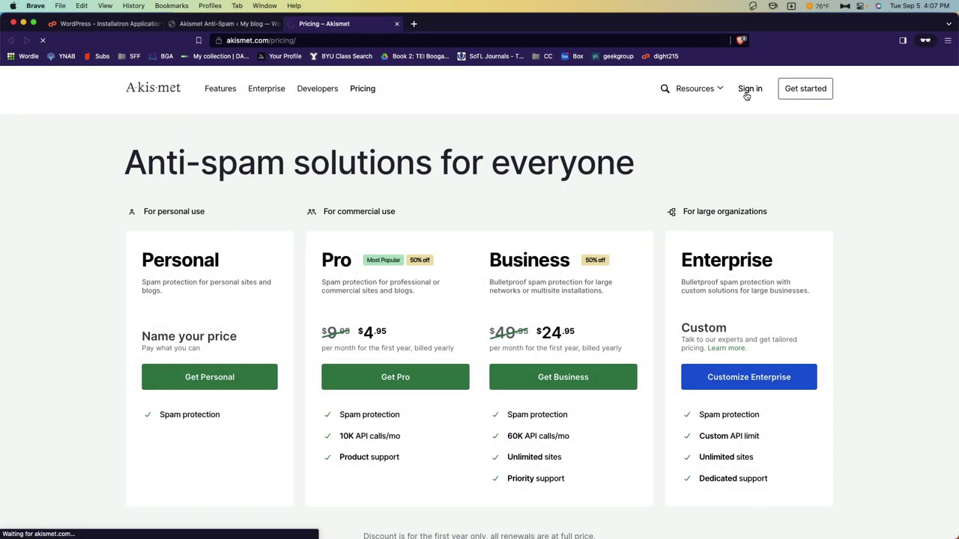
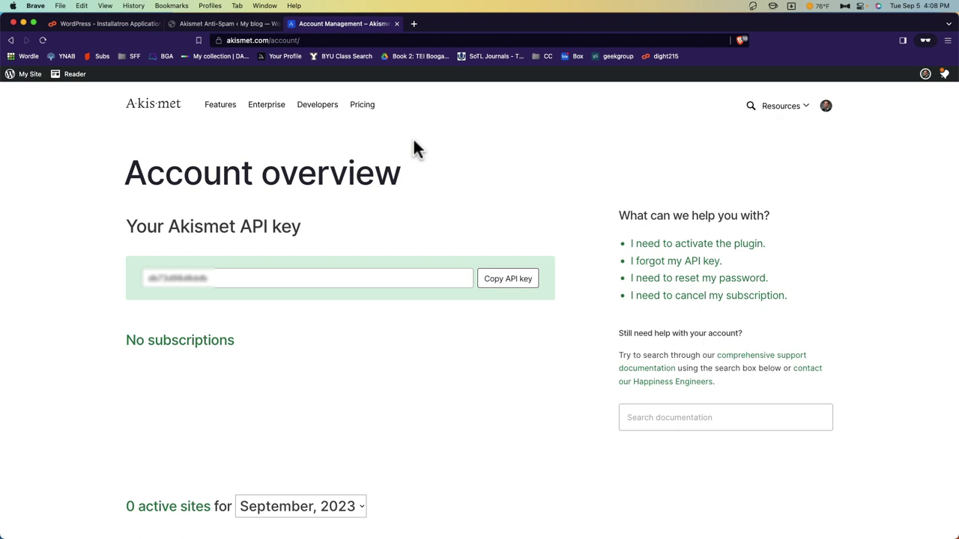
Step: Pick the Akismet Personal plan and set its yearly price to $0
left_click(362, 109)
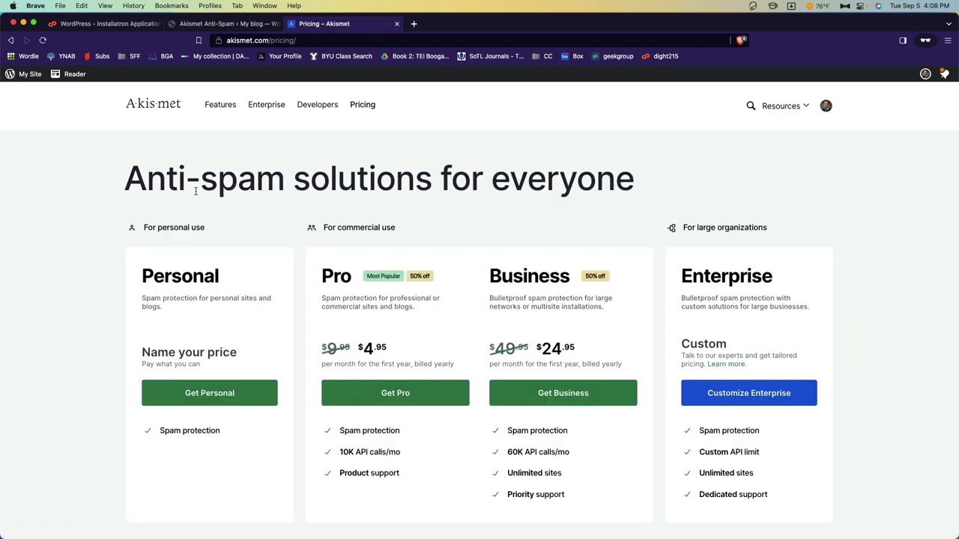
scroll(103, 251, "down", 2)
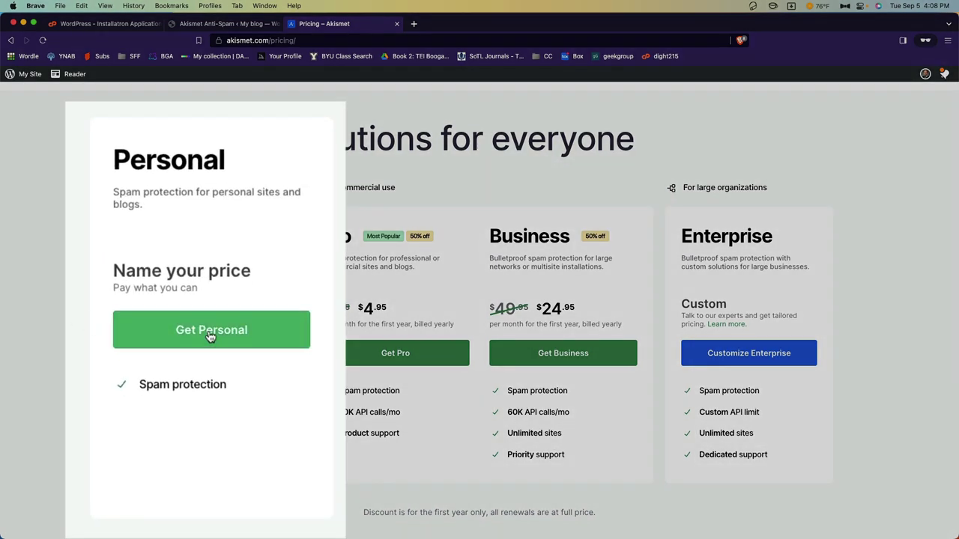
left_click(274, 342)
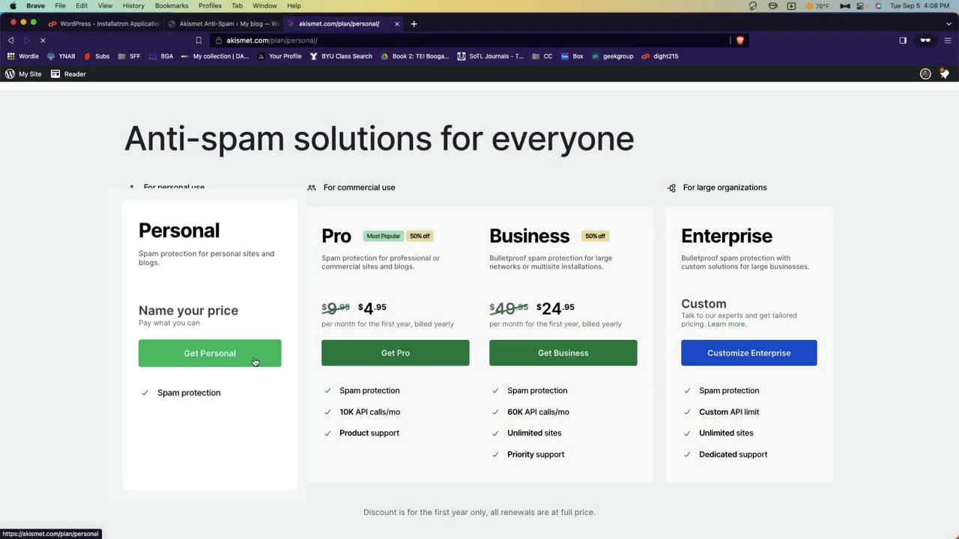
scroll(252, 361, "down", 1)
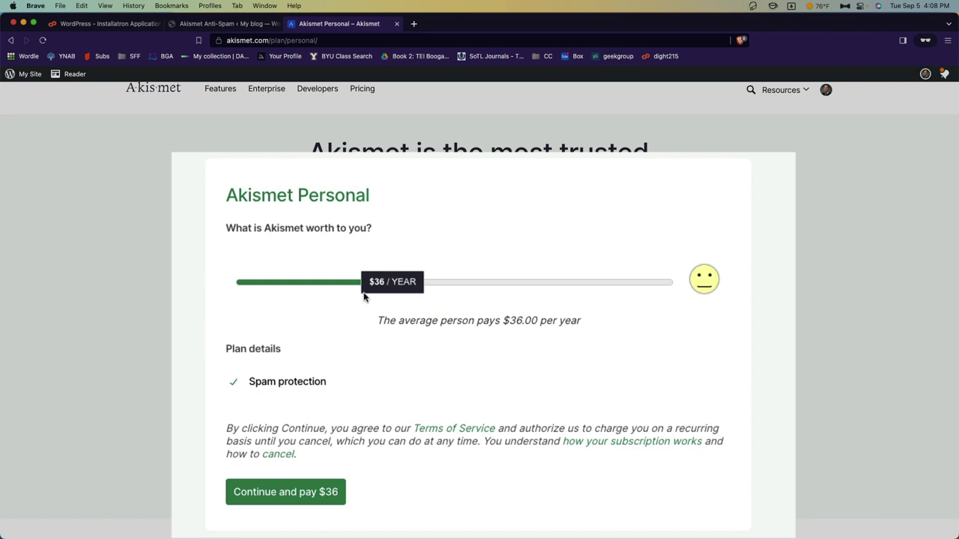
left_click_drag(392, 290, 211, 283)
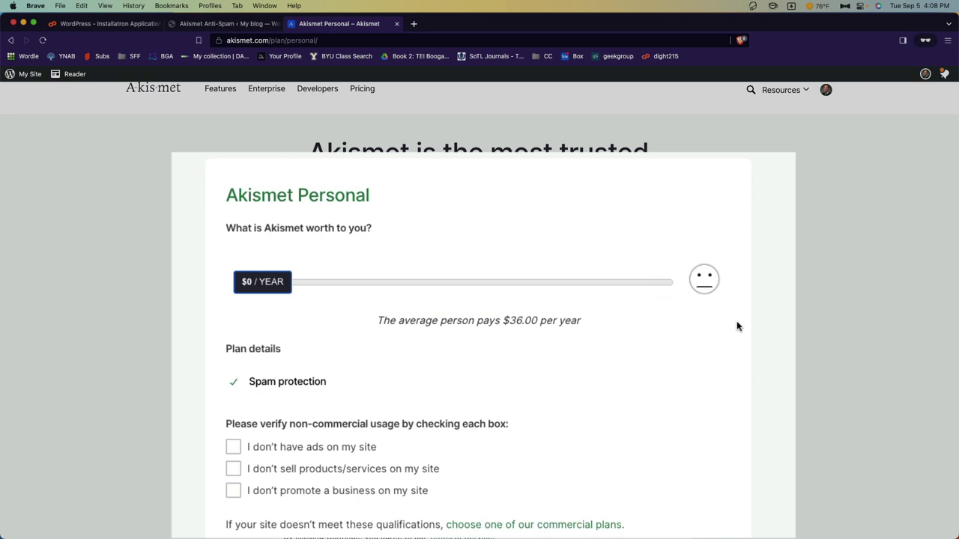
Step: Confirm no ads, no products or services, and no business promotion, then continue with the personal subscription
scroll(736, 325, "down", 1)
scroll(736, 326, "down", 2)
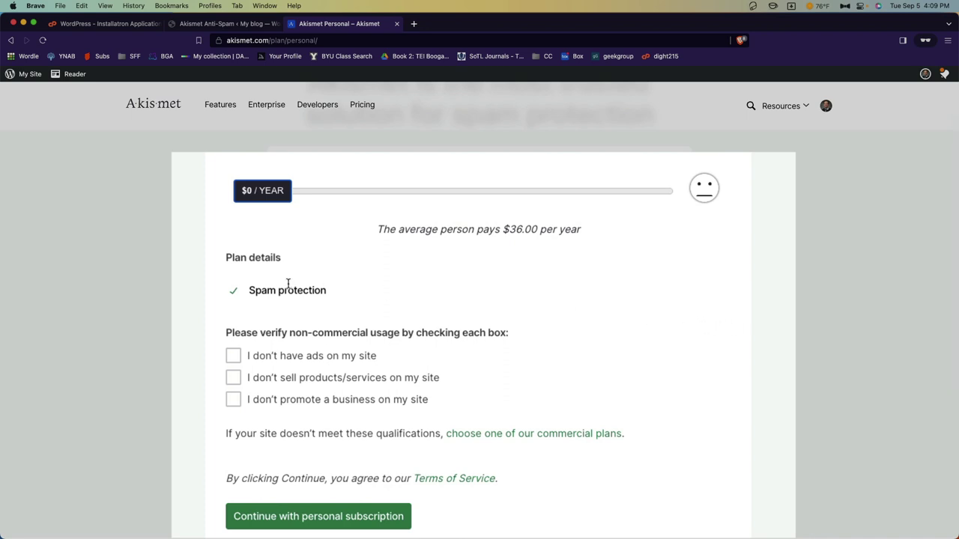
left_click(232, 358)
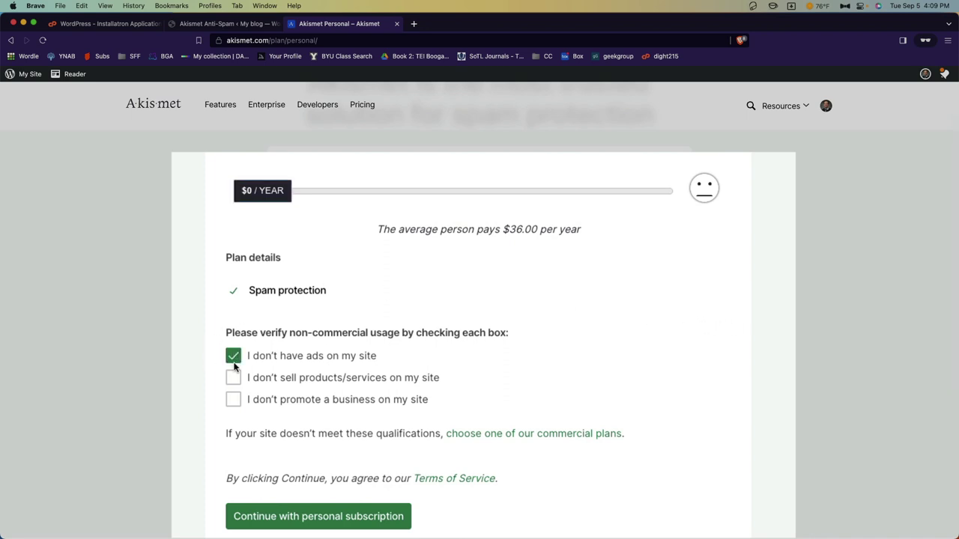
left_click(232, 379)
left_click(233, 399)
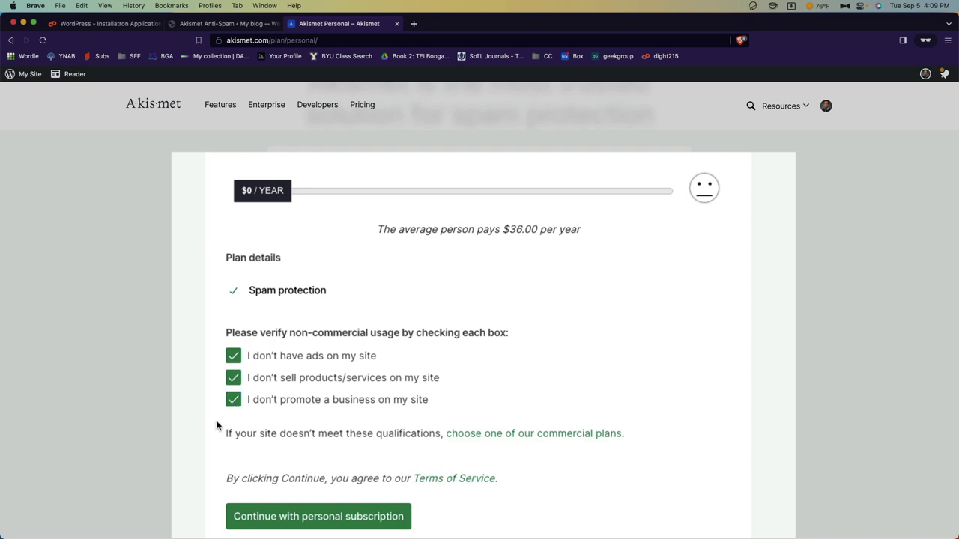
left_click(297, 522)
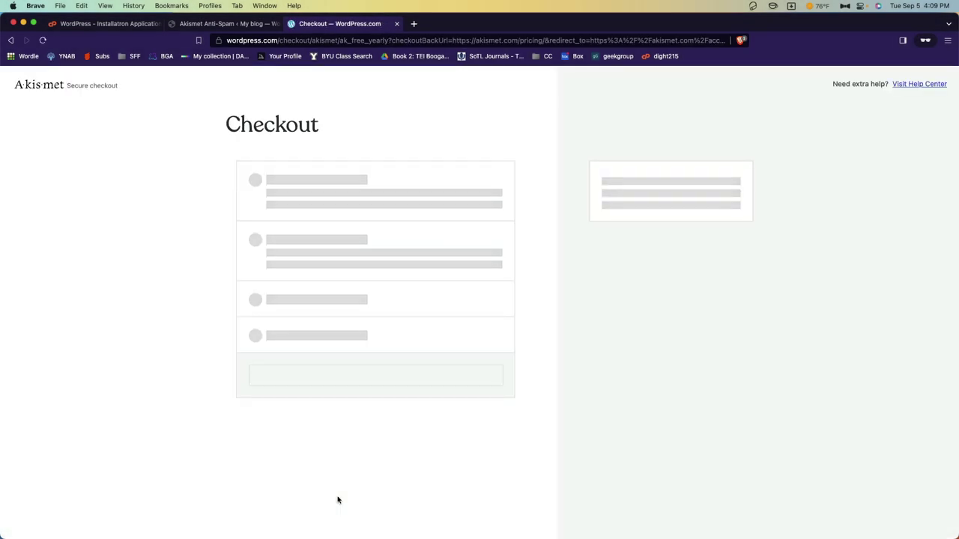
Step: Complete checkout with postal code 84604 and payment method assigned later, then copy the API key
left_click(479, 339)
type("84604")
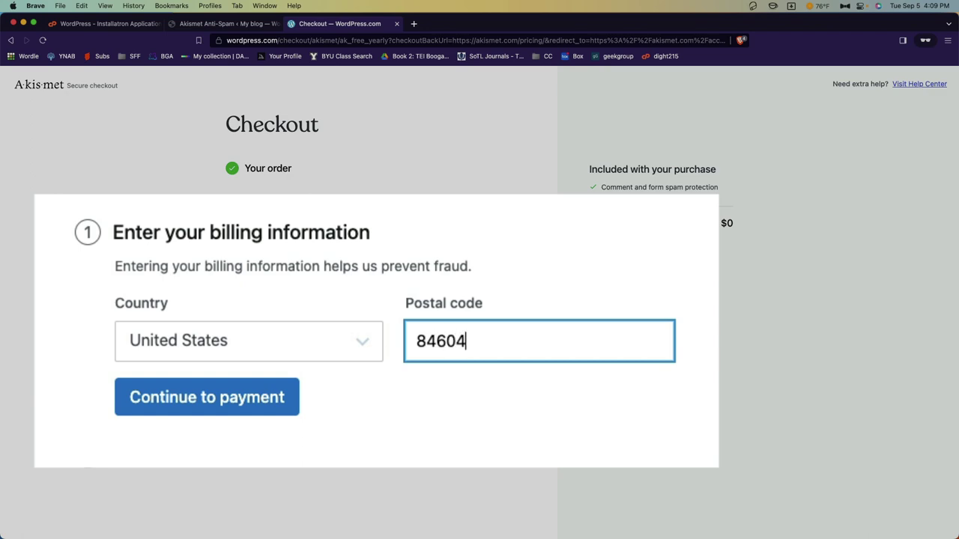
left_click(251, 403)
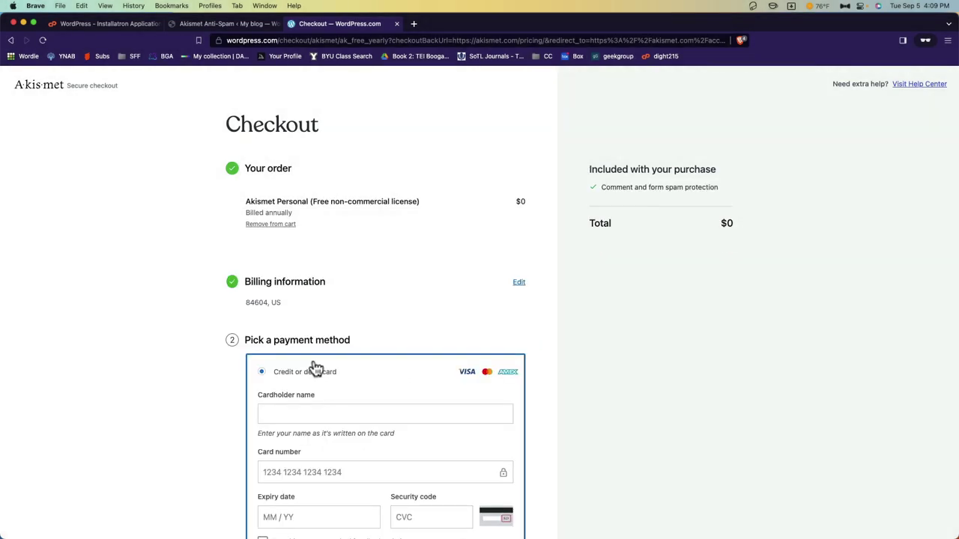
scroll(191, 376, "down", 5)
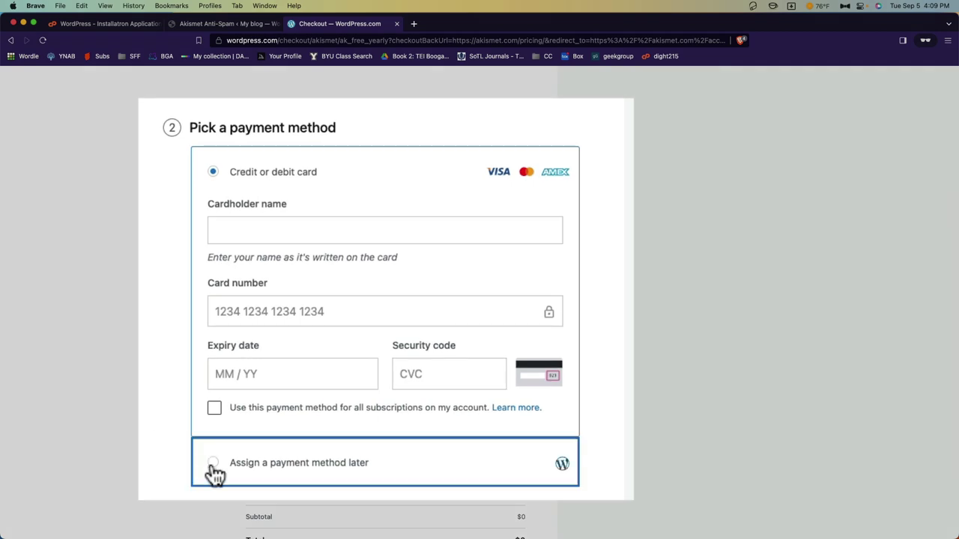
left_click(214, 465)
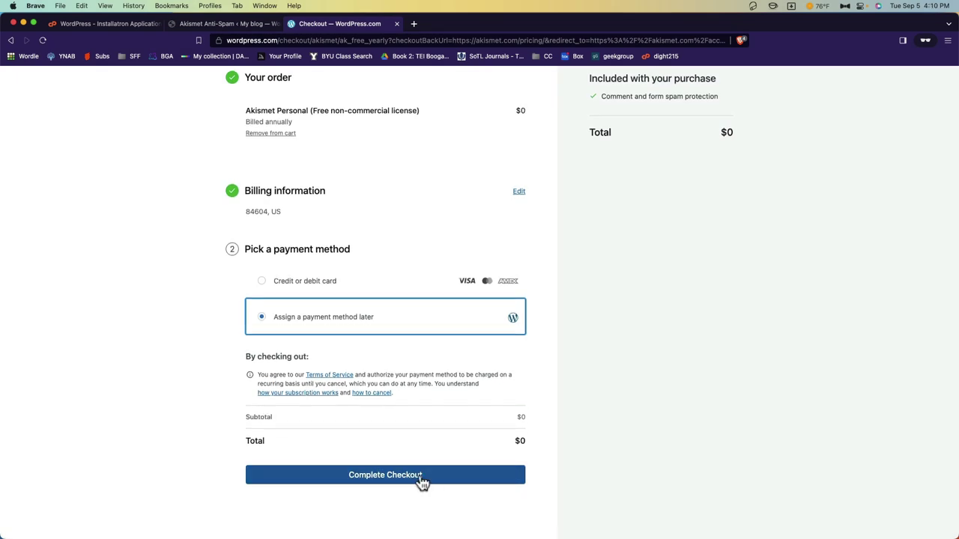
left_click(421, 480)
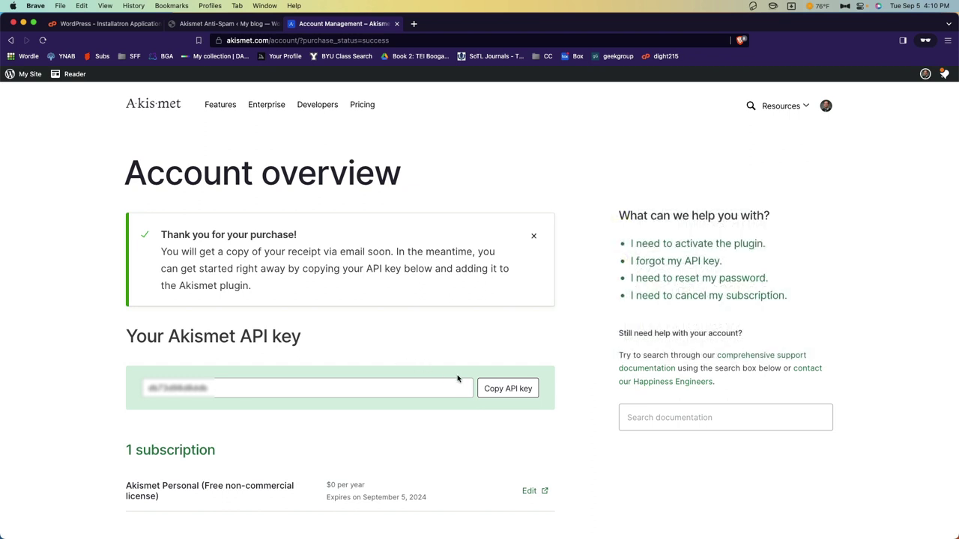
left_click(492, 388)
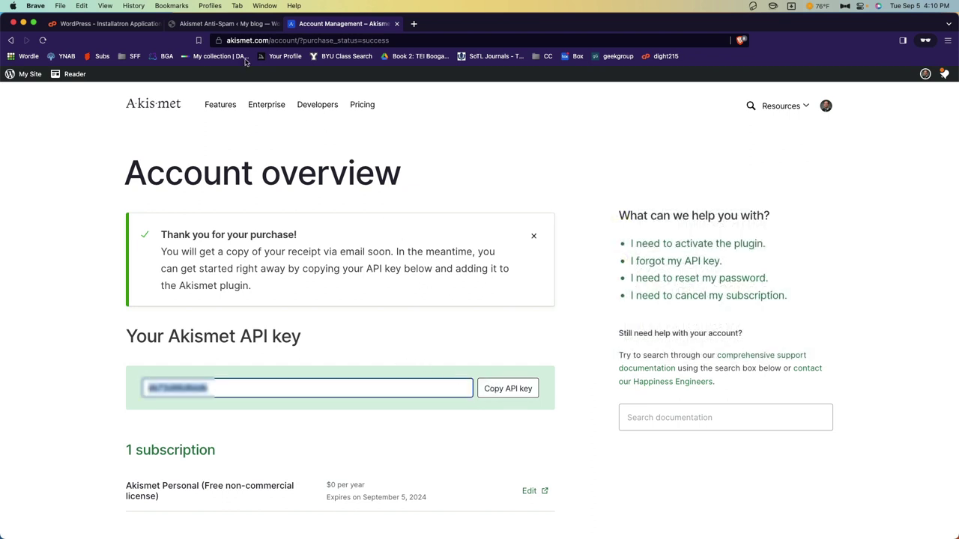
Step: Paste the copied API key into the site's Akismet setup page and connect with it
left_click(223, 23)
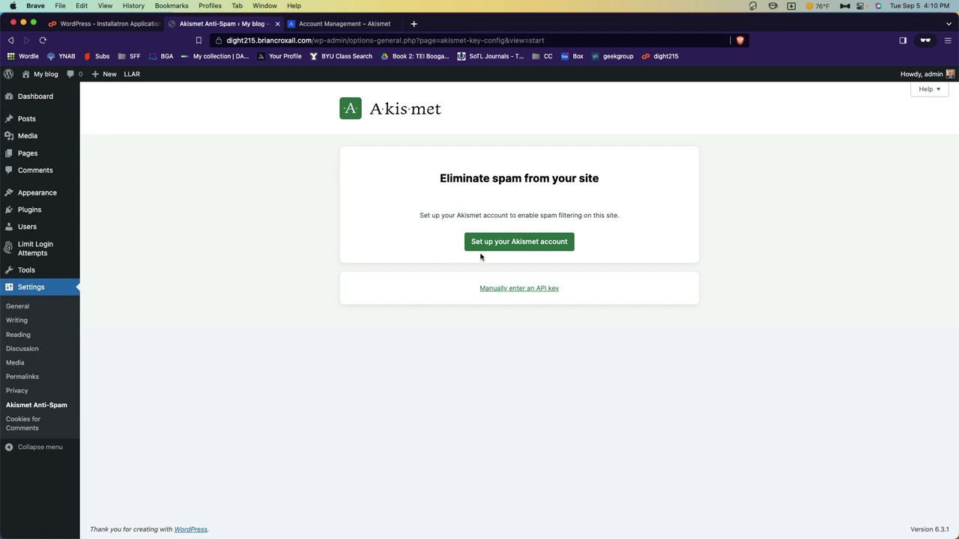
left_click(517, 288)
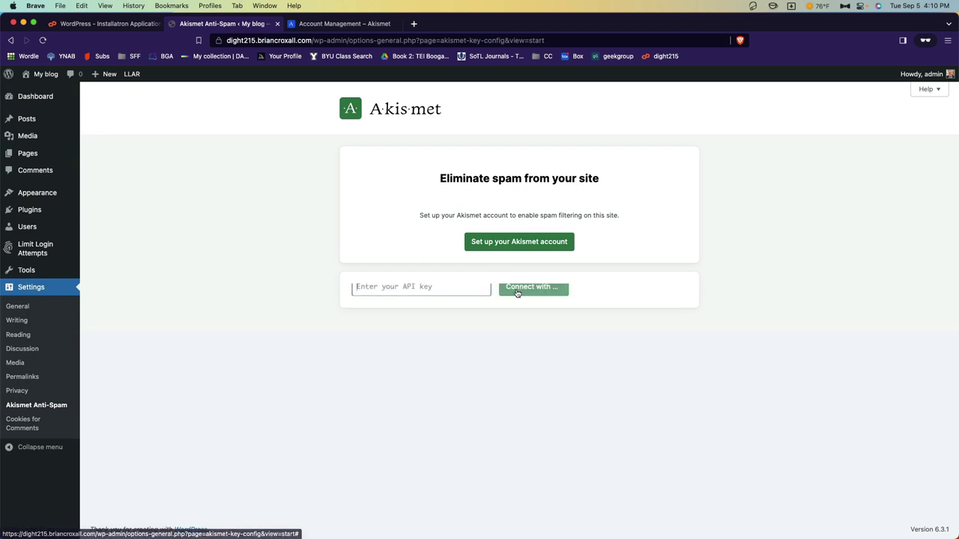
key("super+v")
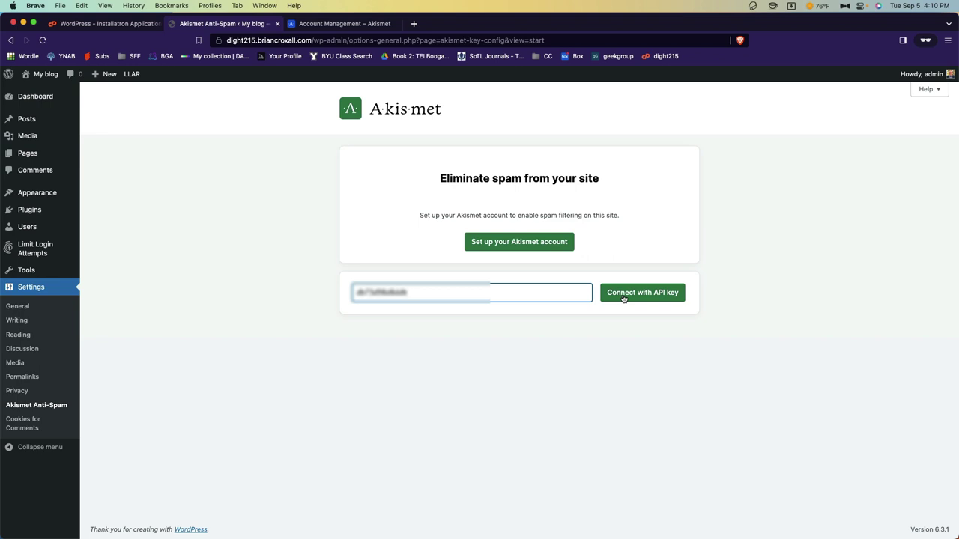
left_click(622, 298)
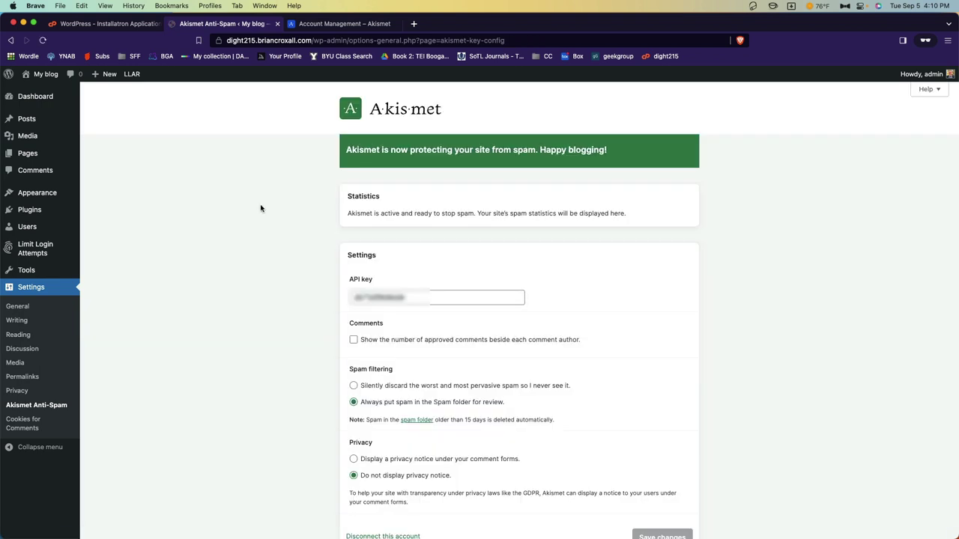
scroll(260, 208, "down", 5)
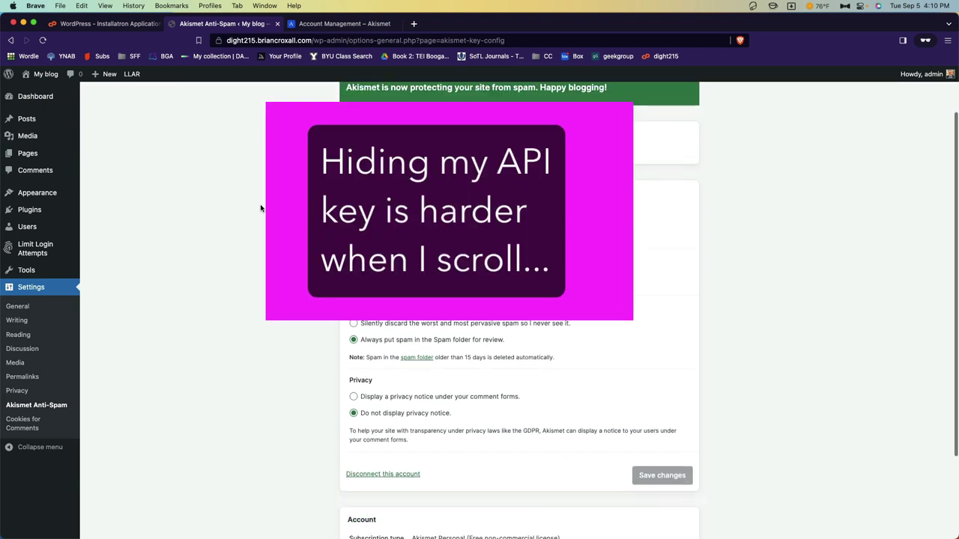
scroll(519, 412, "down", 3)
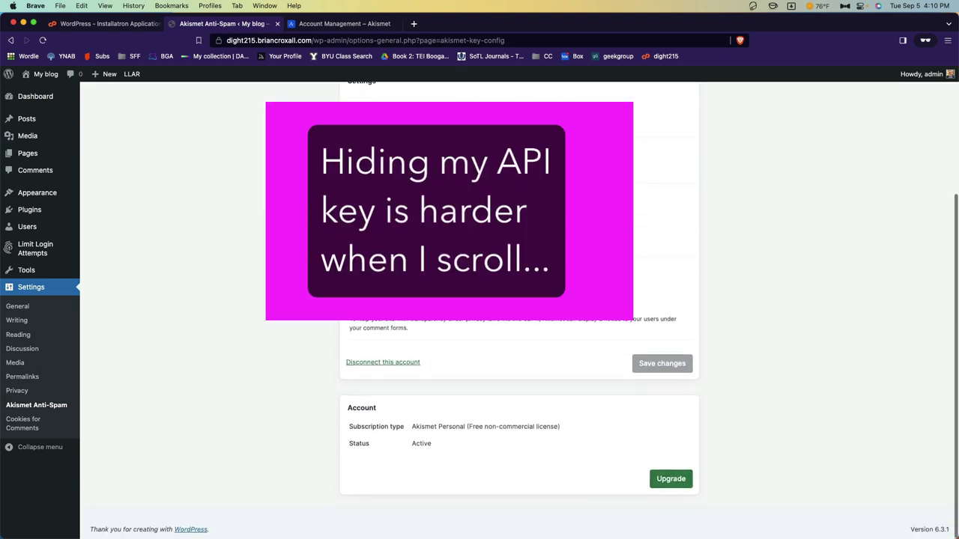